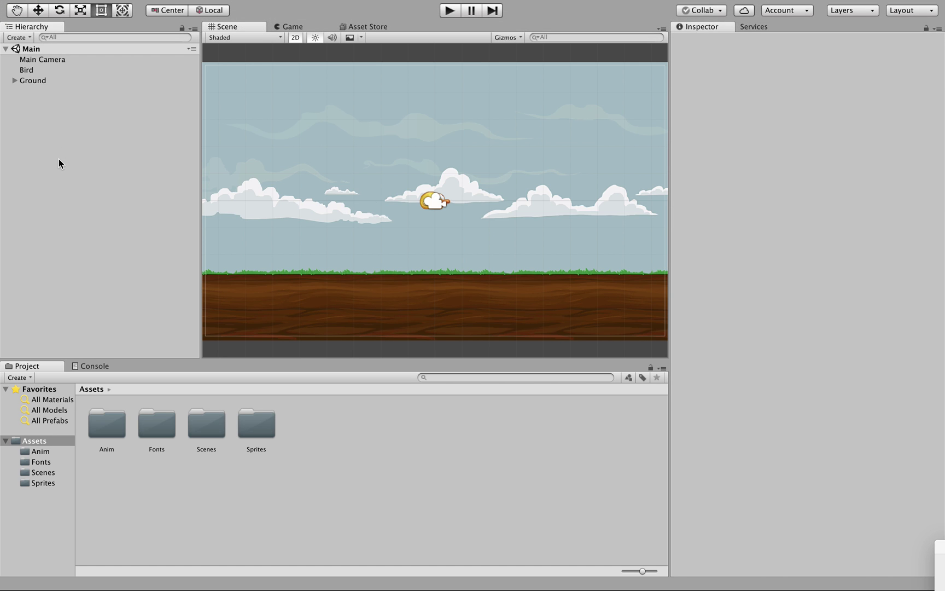
# Open the Anim folder to show its clips, then select Bird to inspect its Animator and other components
pyautogui.click(107, 425)
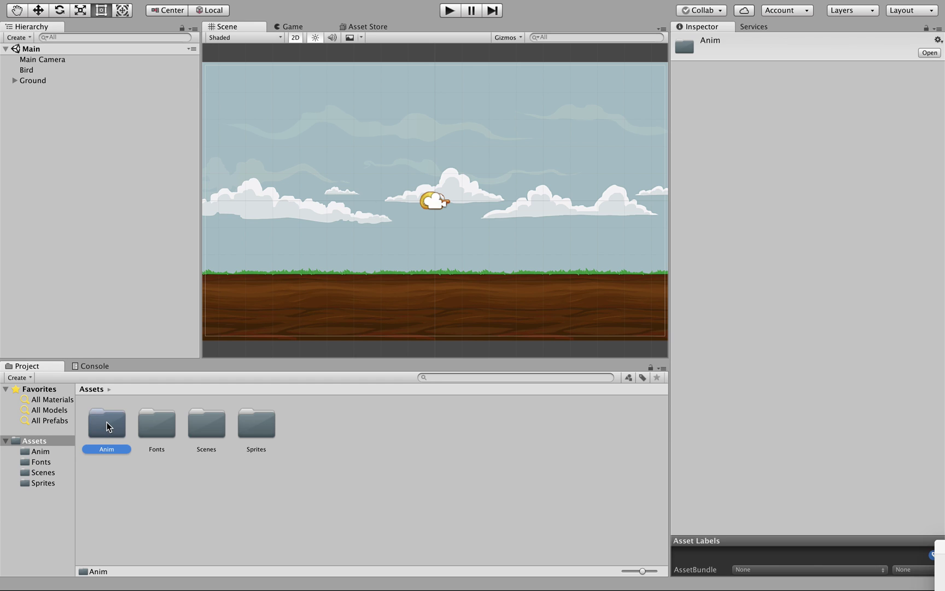
pyautogui.doubleClick(108, 426)
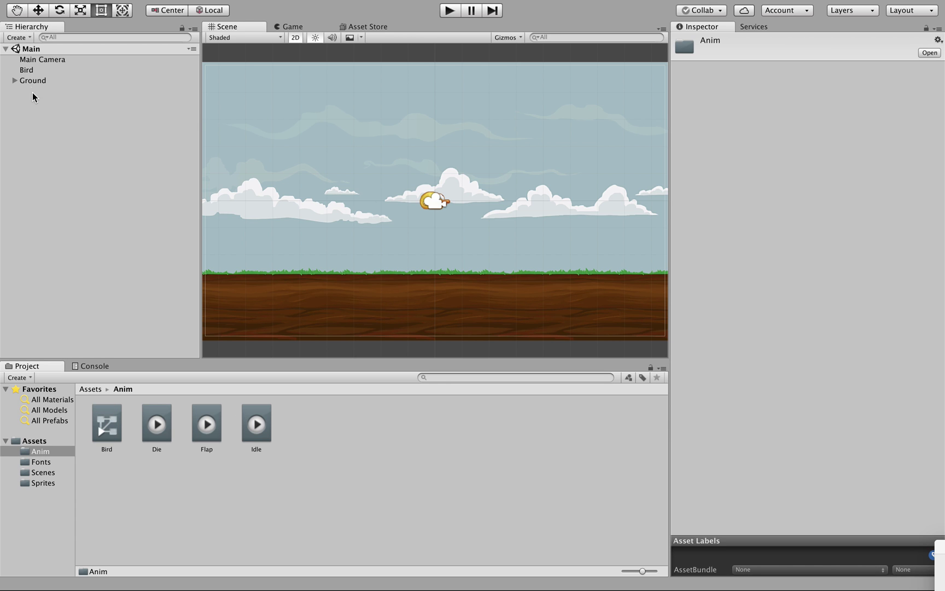
pyautogui.click(26, 71)
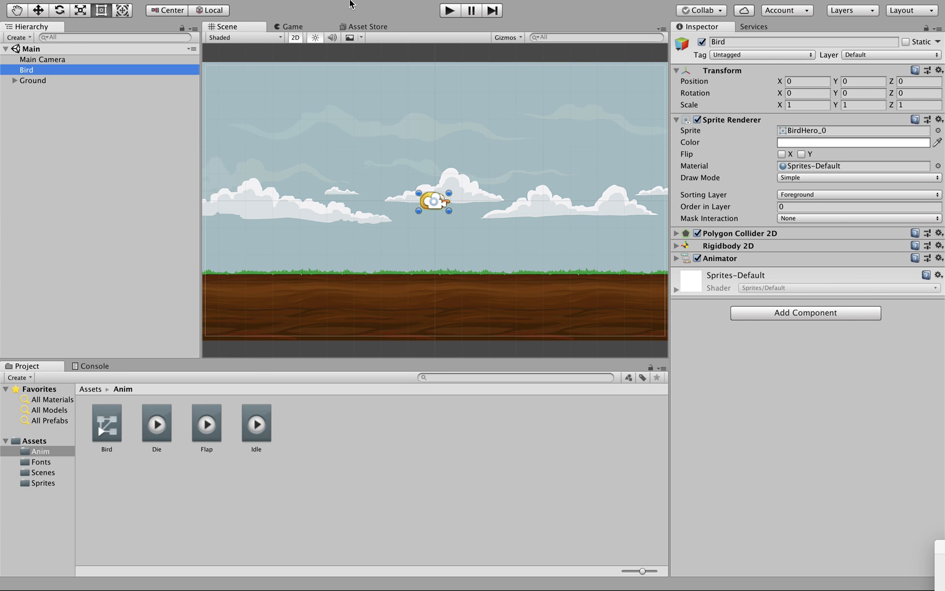
# Open the Animator window showing Bird.controller's Idle, Flap and Die states
pyautogui.moveTo(350, 3)
pyautogui.click(306, 8)
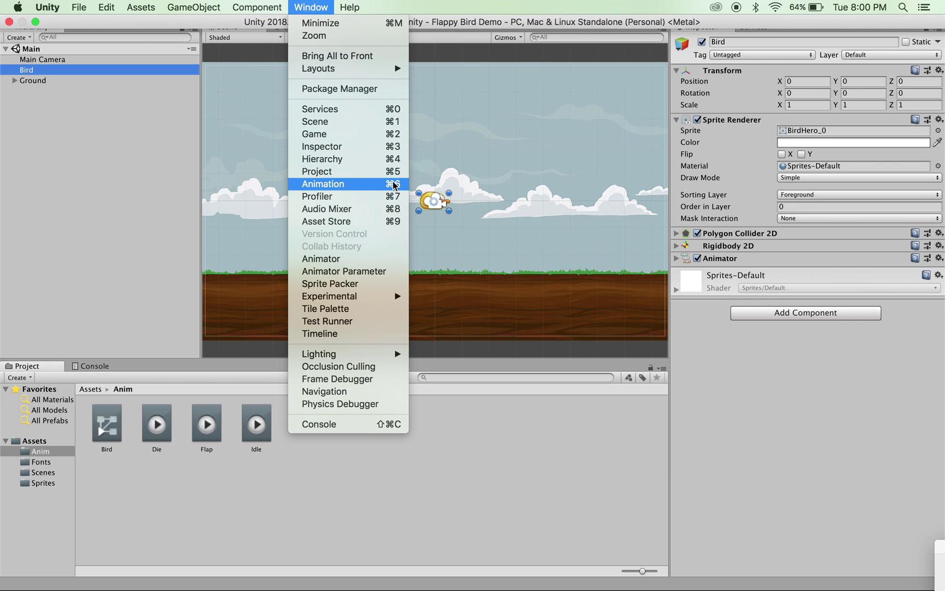
pyautogui.click(355, 262)
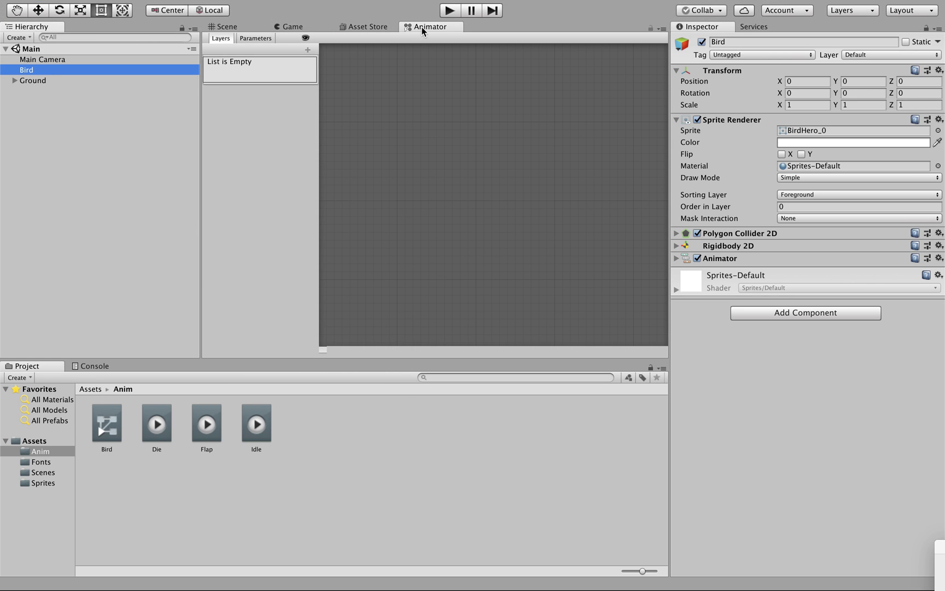
pyautogui.click(107, 423)
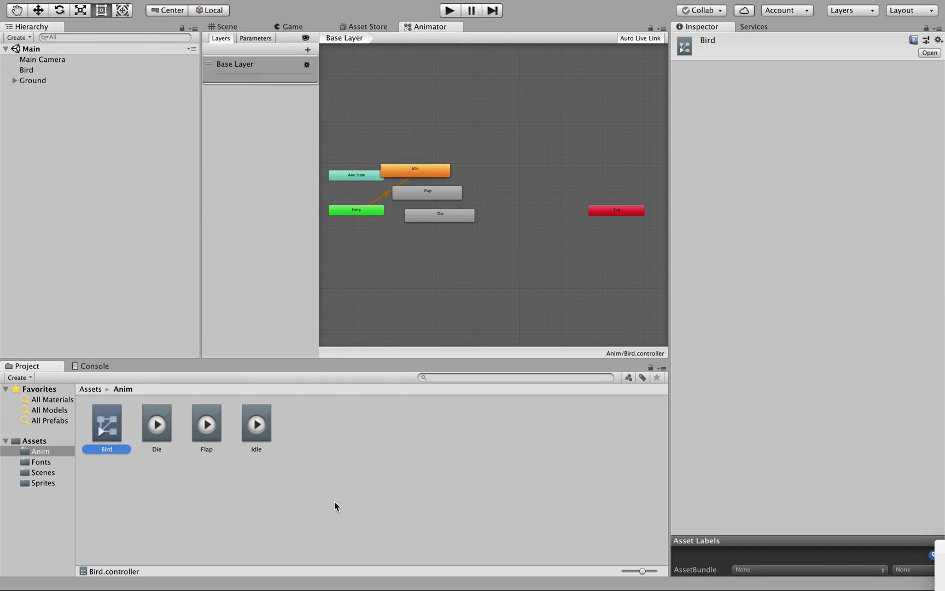
pyautogui.click(55, 80)
pyautogui.click(54, 69)
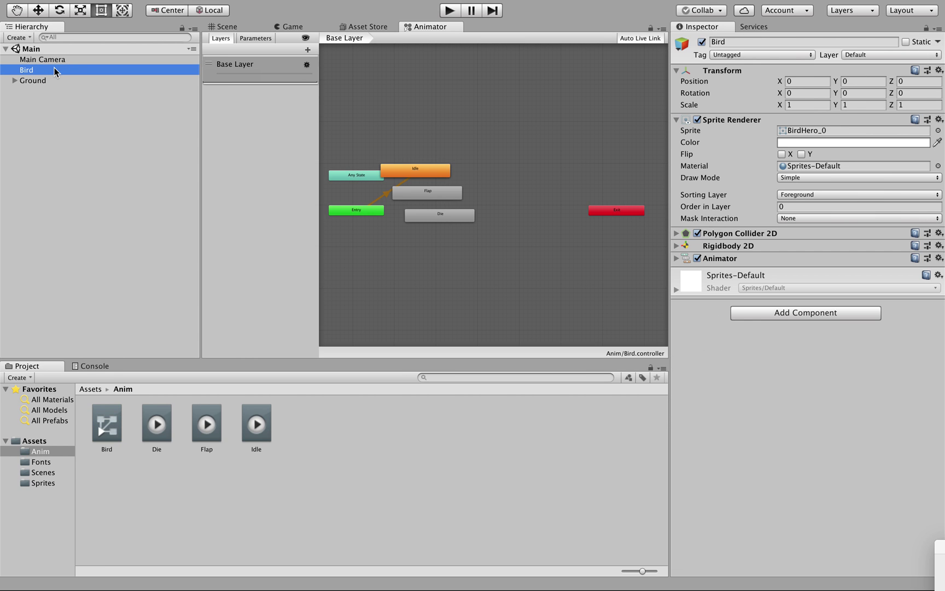
pyautogui.click(104, 431)
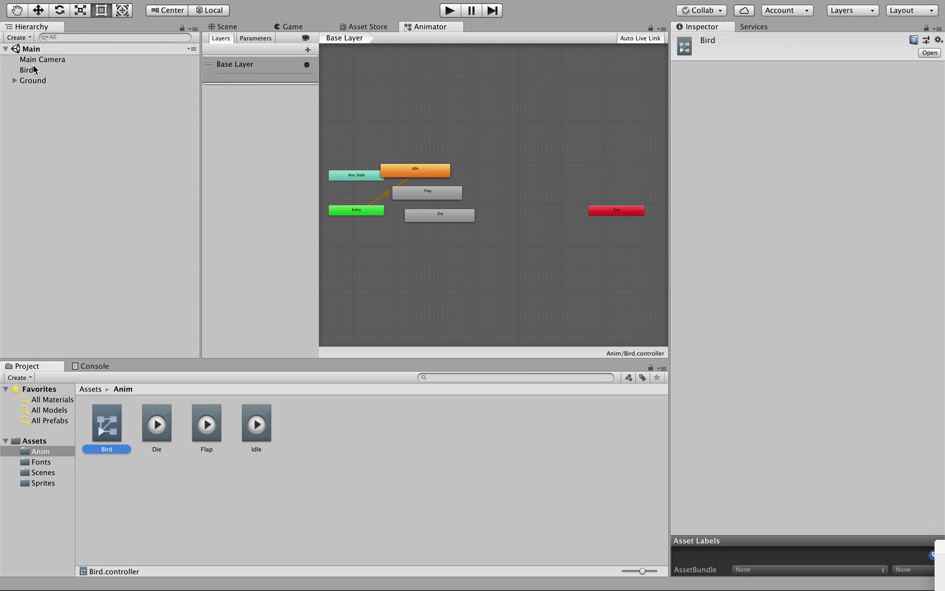
pyautogui.click(32, 69)
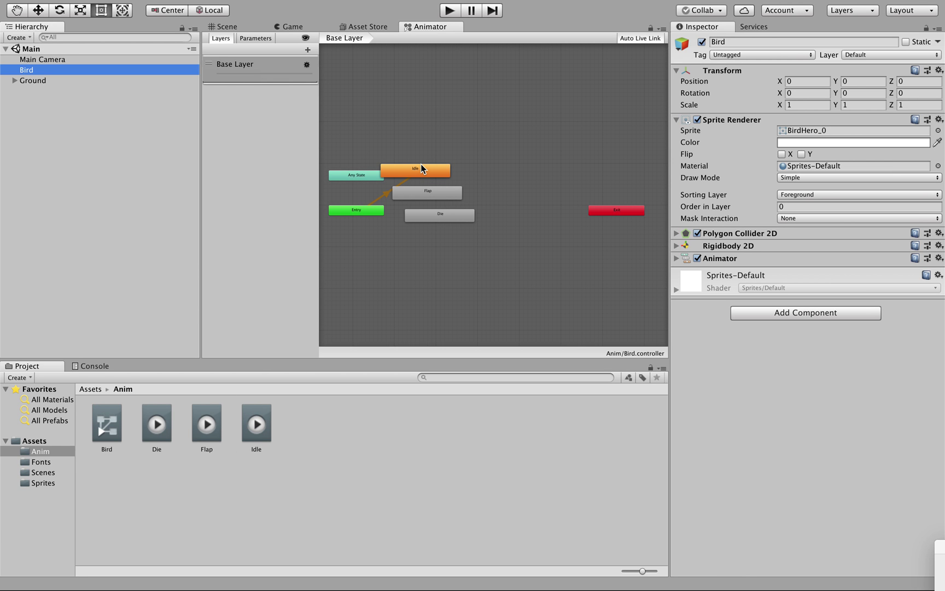
# Rearrange the Animator graph: Idle on top, Flap and Die level below it, Entry nudged aside
pyautogui.scroll(3, 404, 216)
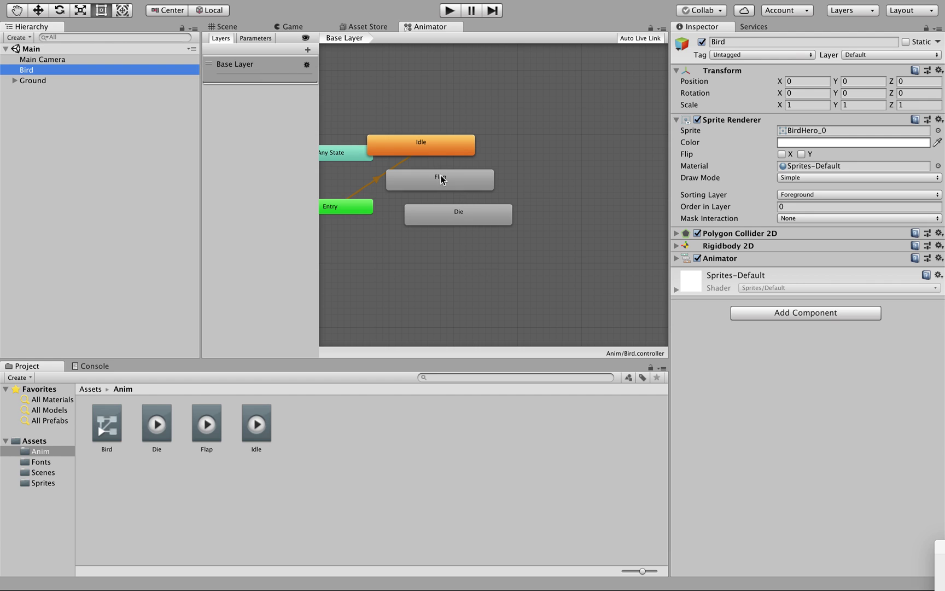
pyautogui.moveTo(439, 148); pyautogui.dragTo(416, 260)
pyautogui.moveTo(436, 215); pyautogui.dragTo(510, 229)
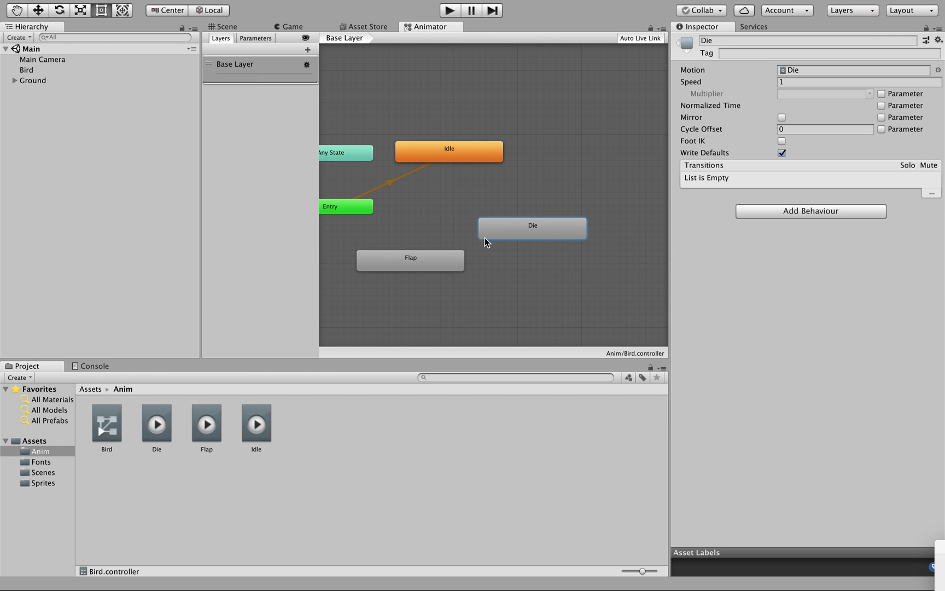
pyautogui.moveTo(413, 264); pyautogui.dragTo(406, 244)
pyautogui.moveTo(352, 210); pyautogui.dragTo(387, 204)
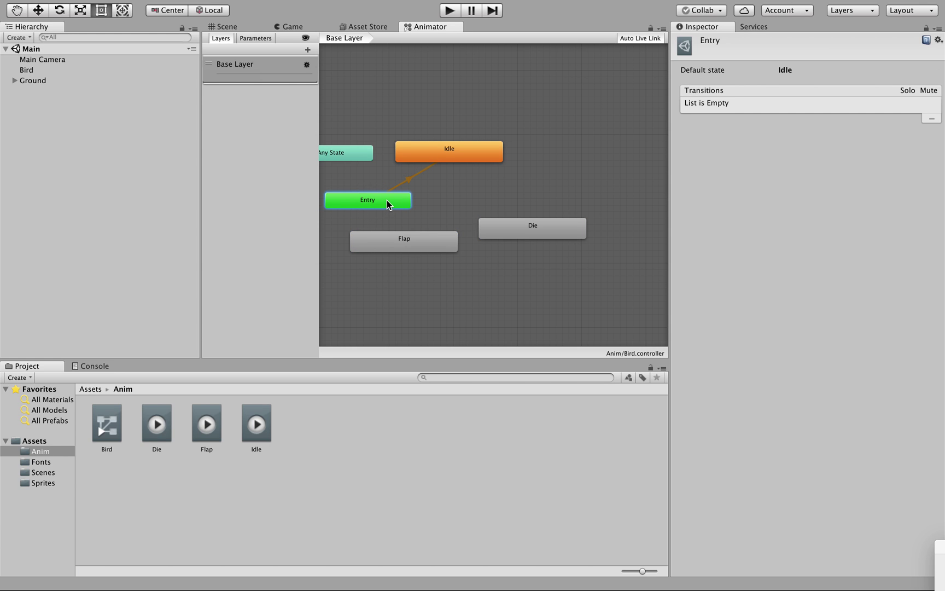
pyautogui.moveTo(477, 161); pyautogui.dragTo(502, 158)
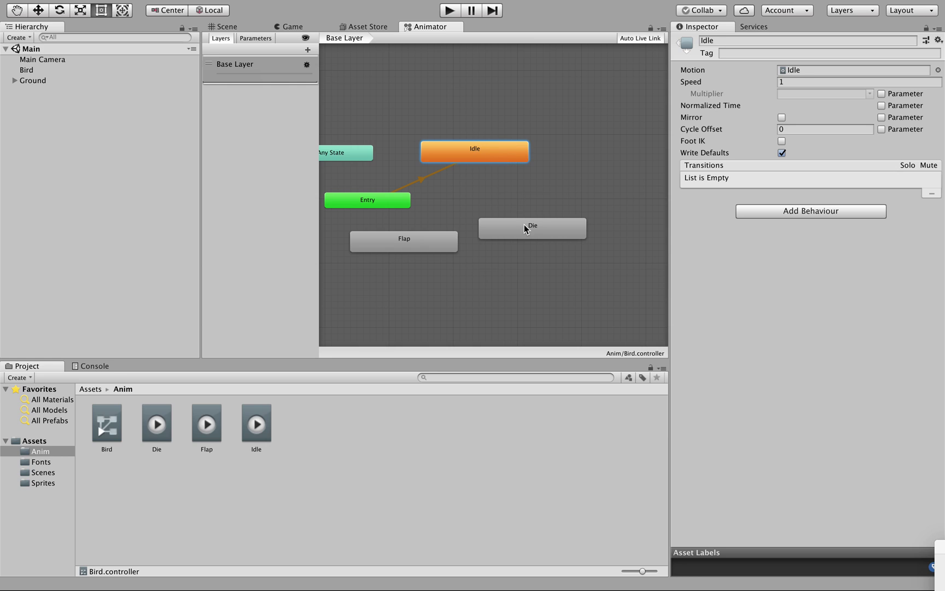
pyautogui.moveTo(527, 226); pyautogui.dragTo(527, 242)
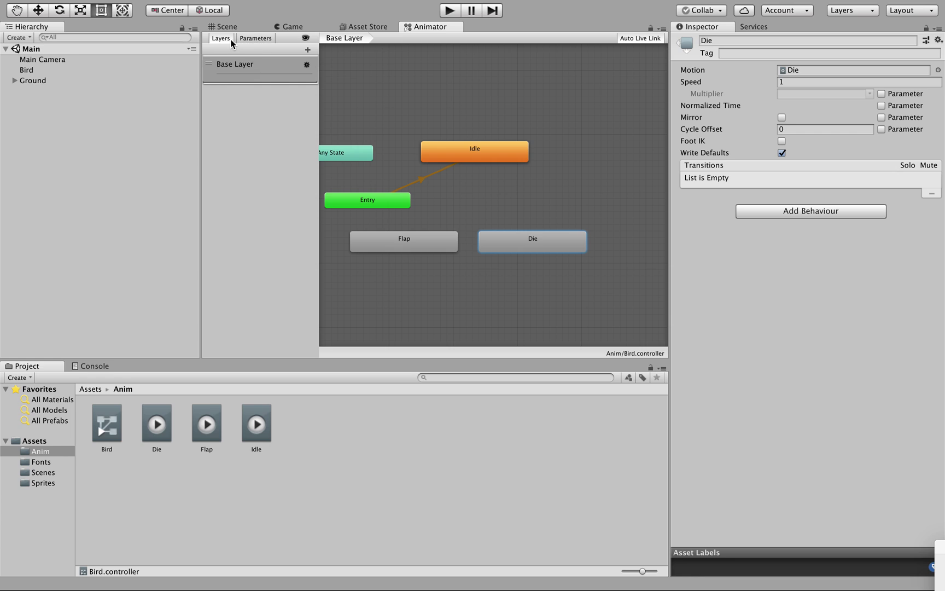
# In the Parameters list, add trigger parameters named Flap and Die
pyautogui.click(263, 41)
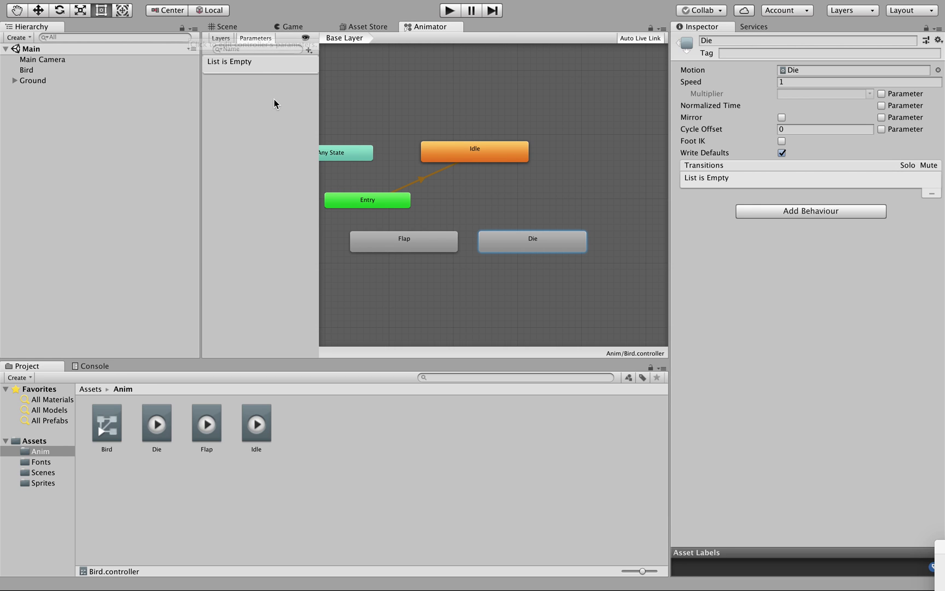
pyautogui.click(310, 51)
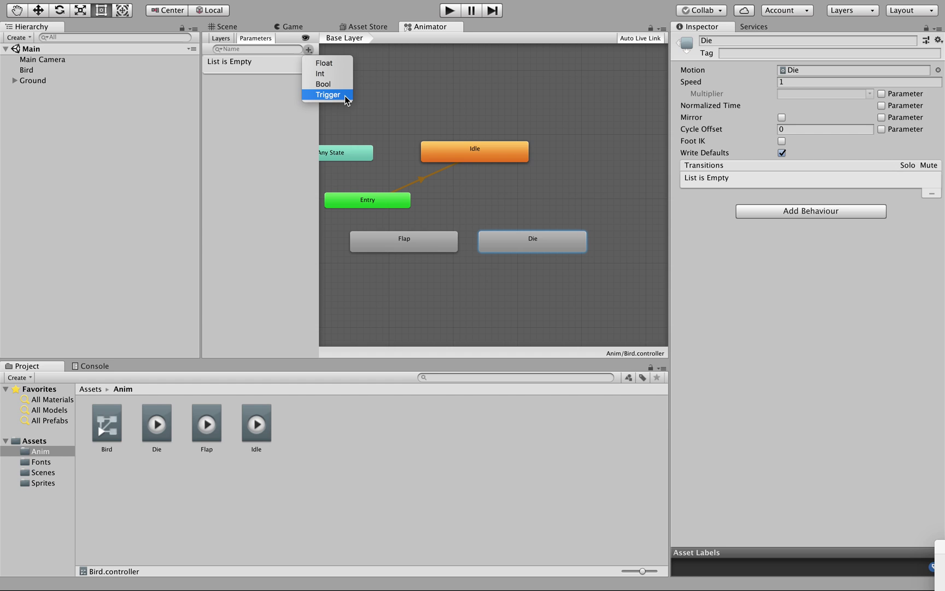
pyautogui.click(328, 95)
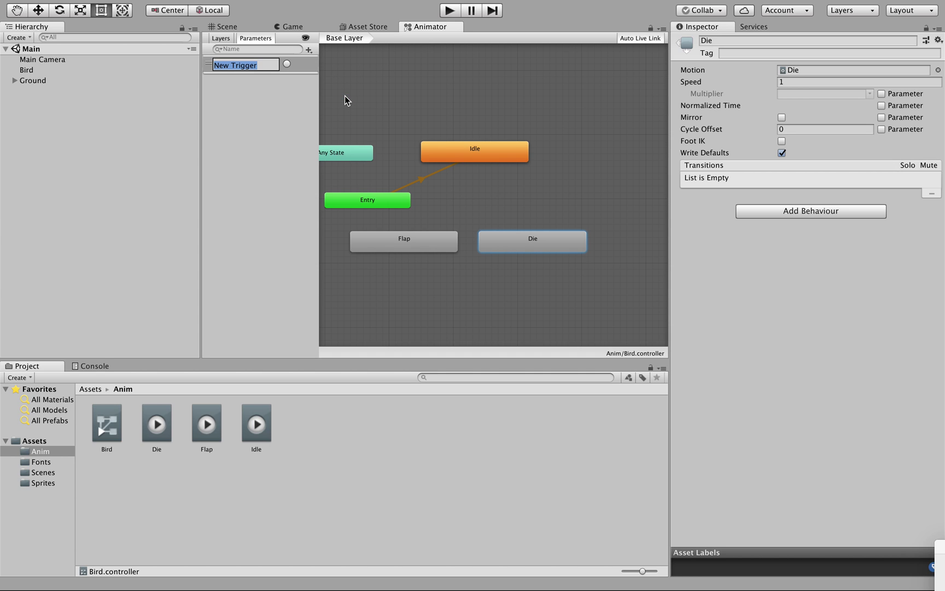
pyautogui.write('Flap')
pyautogui.press('Return')
pyautogui.click(309, 50)
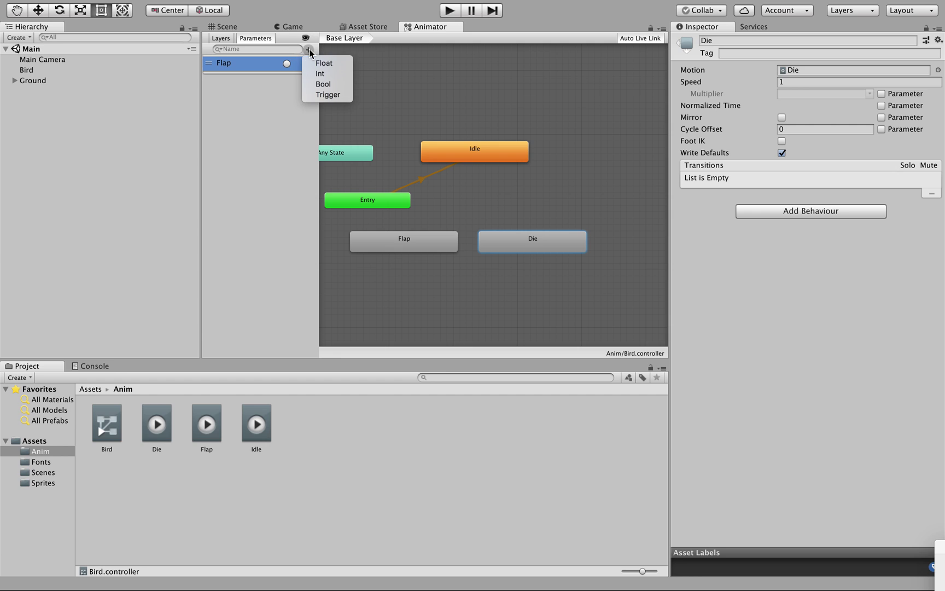
pyautogui.click(328, 95)
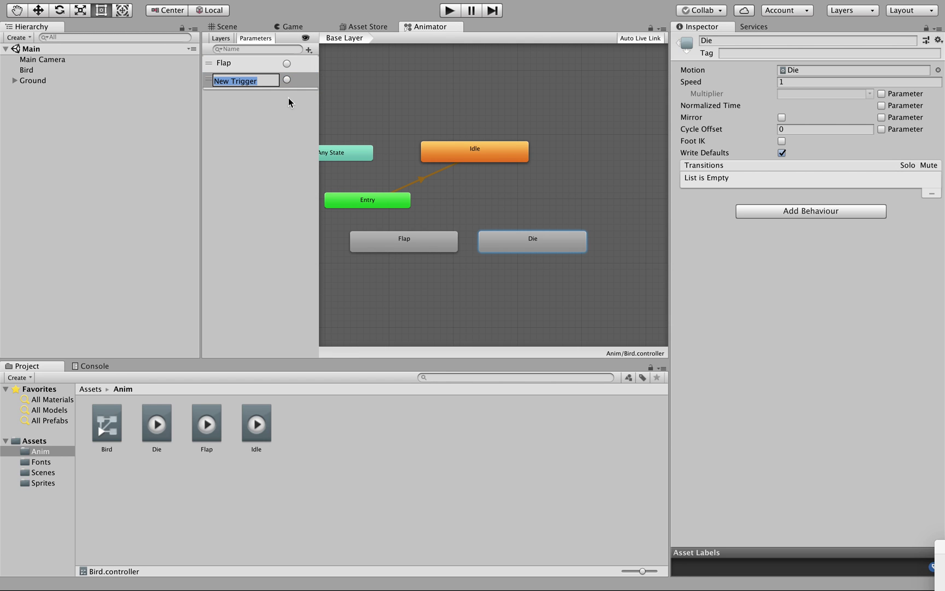
pyautogui.write('Die')
pyautogui.click(266, 118)
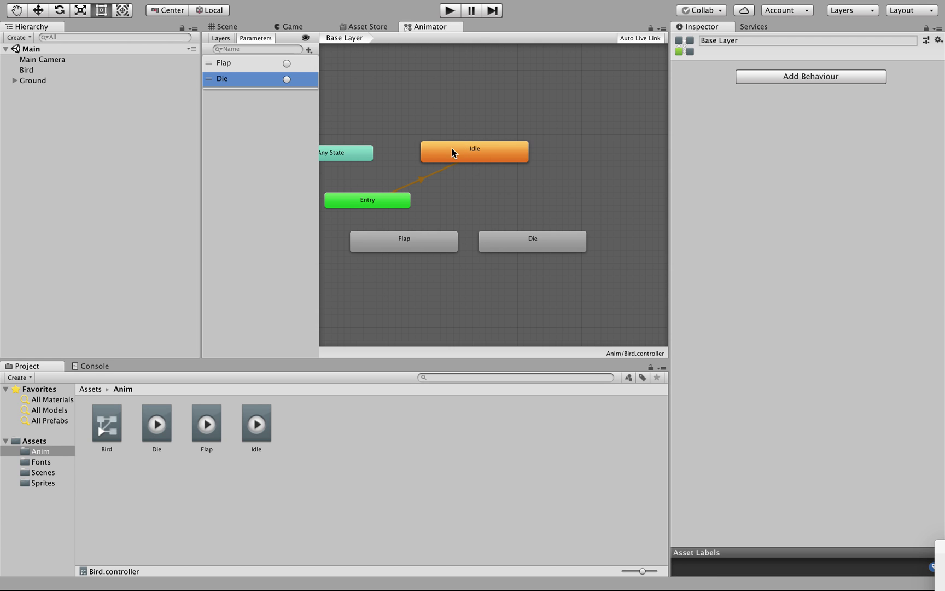
# Connect the Idle state to the Die state with a new transition
pyautogui.click(472, 156)
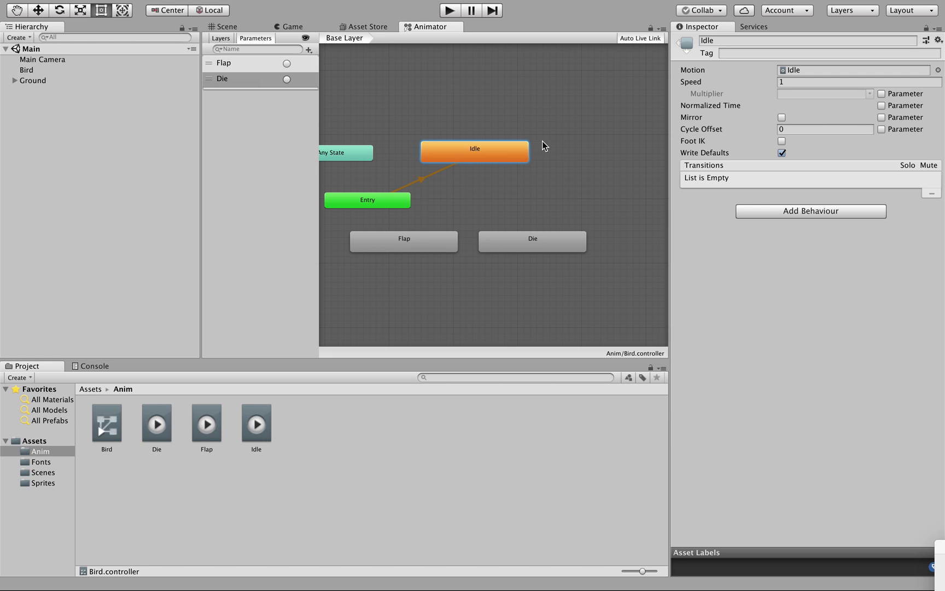
pyautogui.rightClick(513, 151)
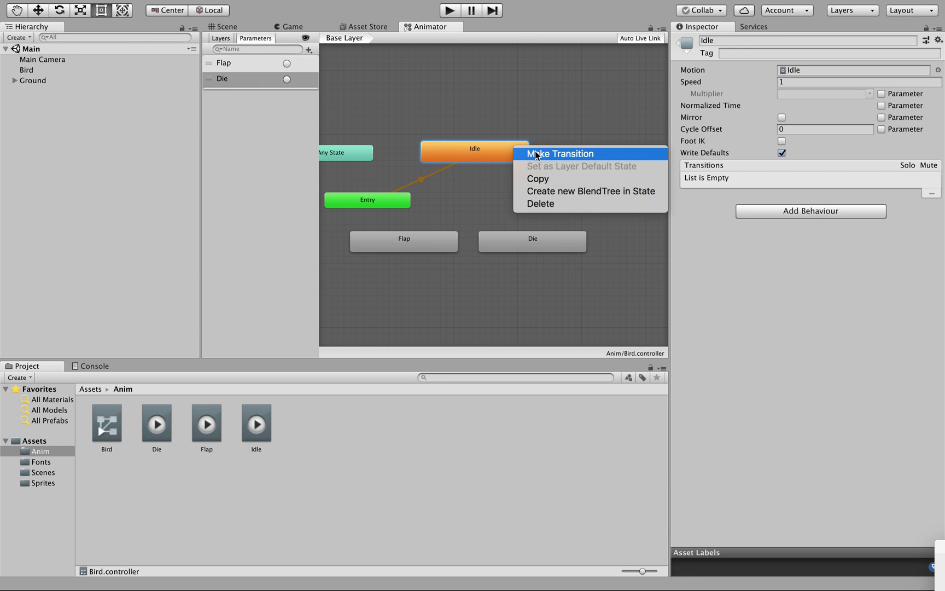
pyautogui.click(535, 154)
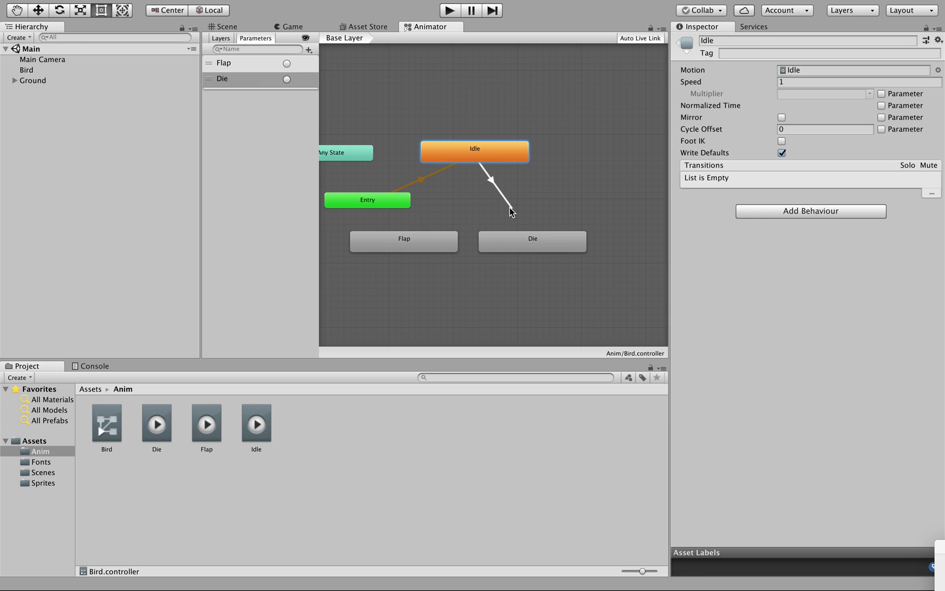
pyautogui.click(539, 235)
pyautogui.click(546, 249)
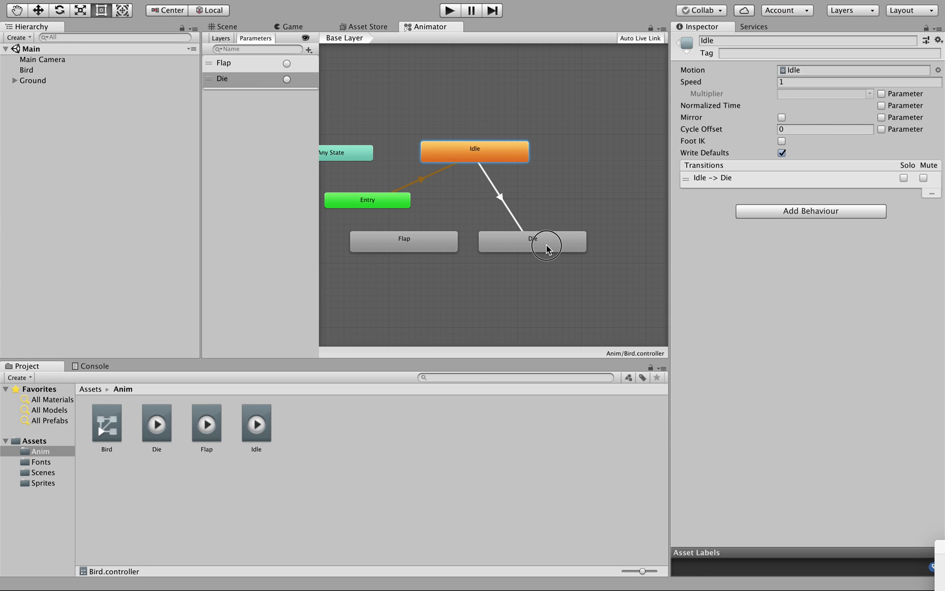
# Turn off Has Exit Time on the Idle→Die transition and set its condition to the Die trigger
pyautogui.click(502, 202)
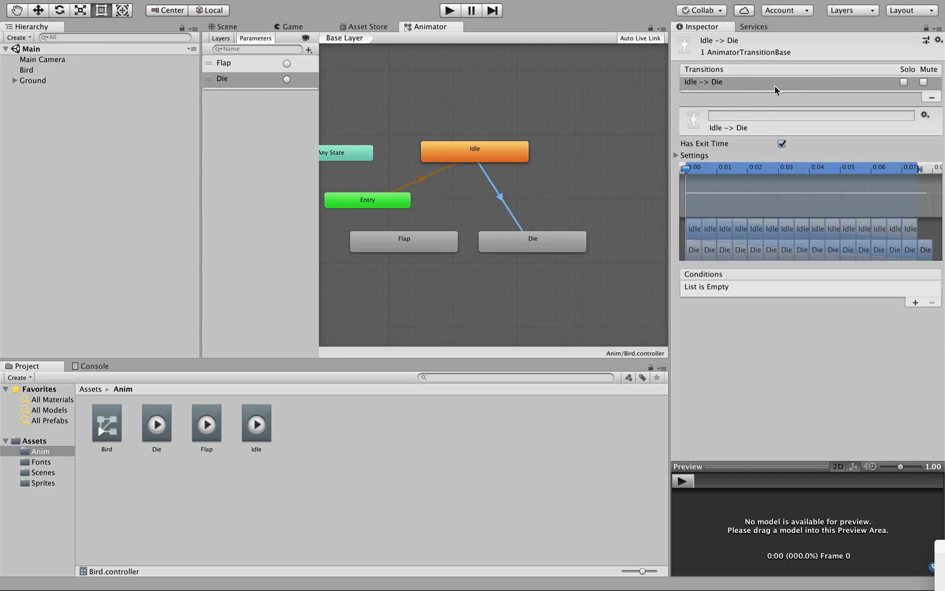
pyautogui.click(785, 146)
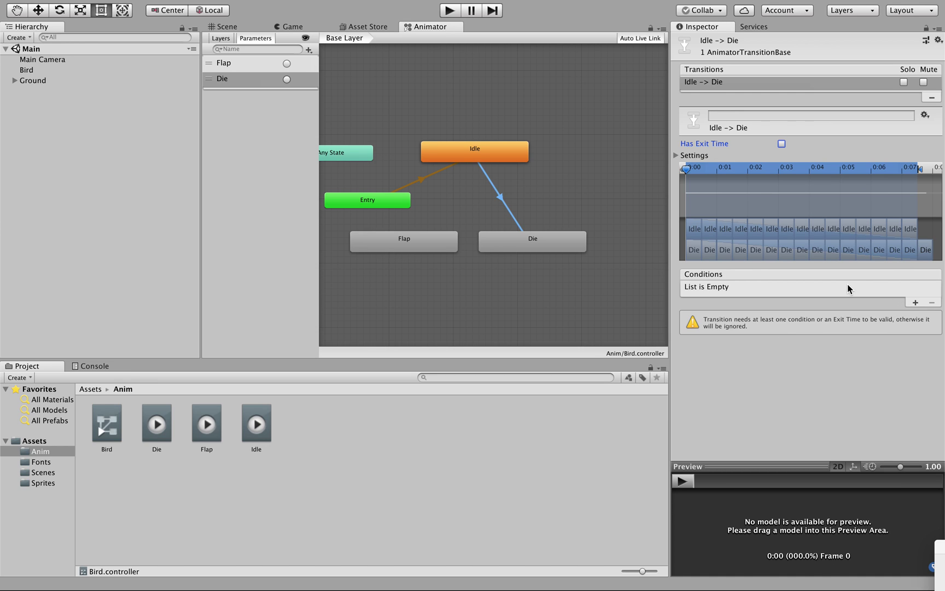
pyautogui.click(914, 303)
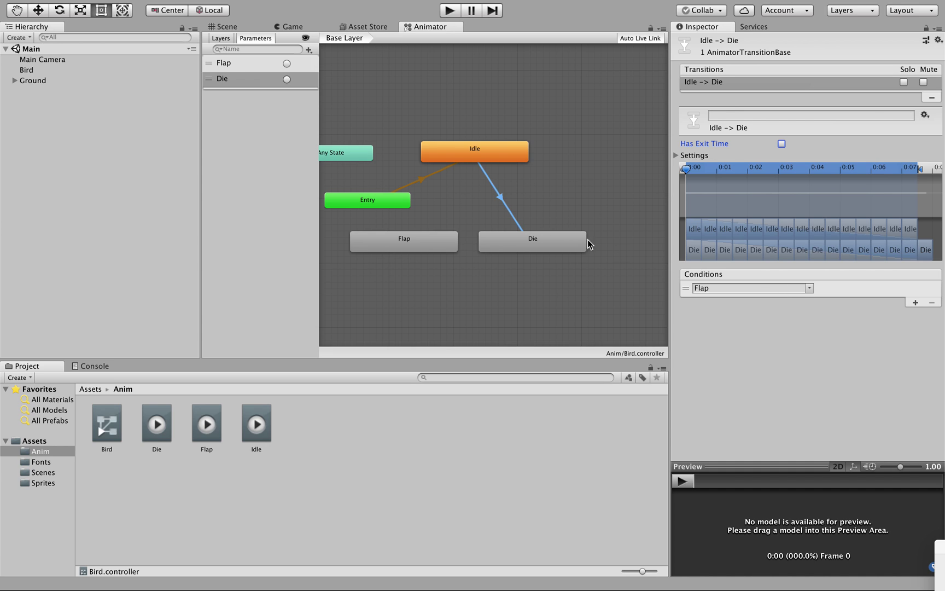
pyautogui.click(810, 289)
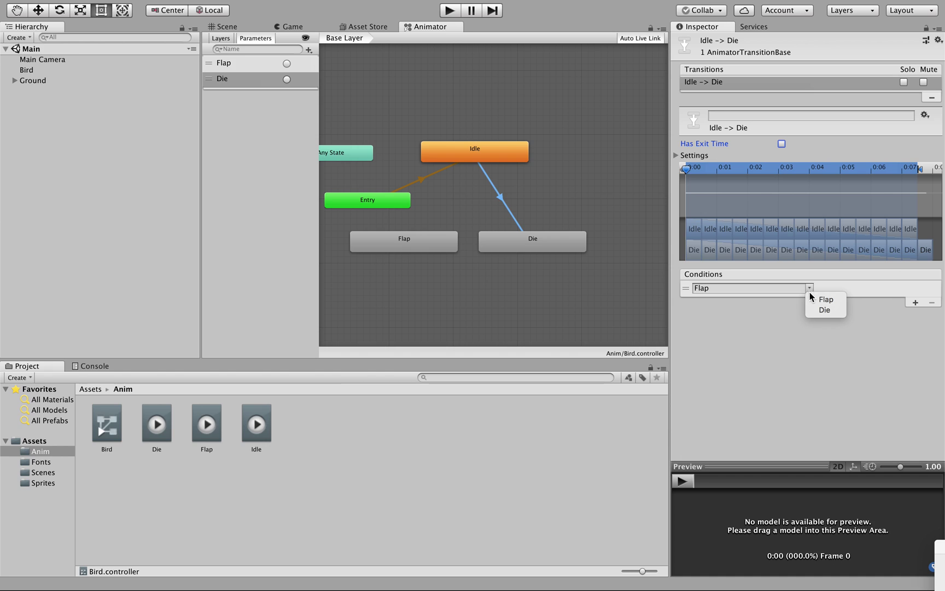
pyautogui.click(821, 310)
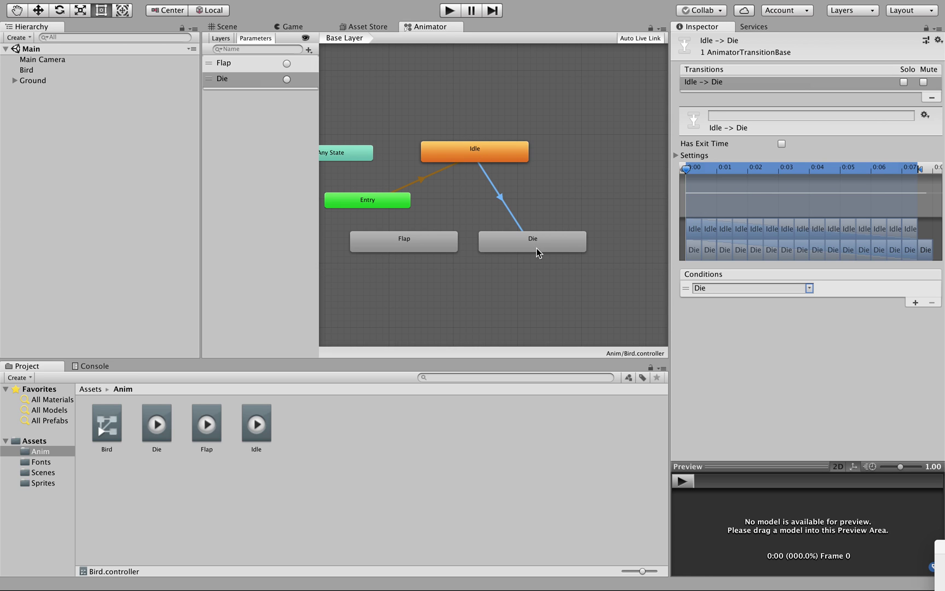
# Create a transition from the Idle state to the Flap state
pyautogui.rightClick(478, 153)
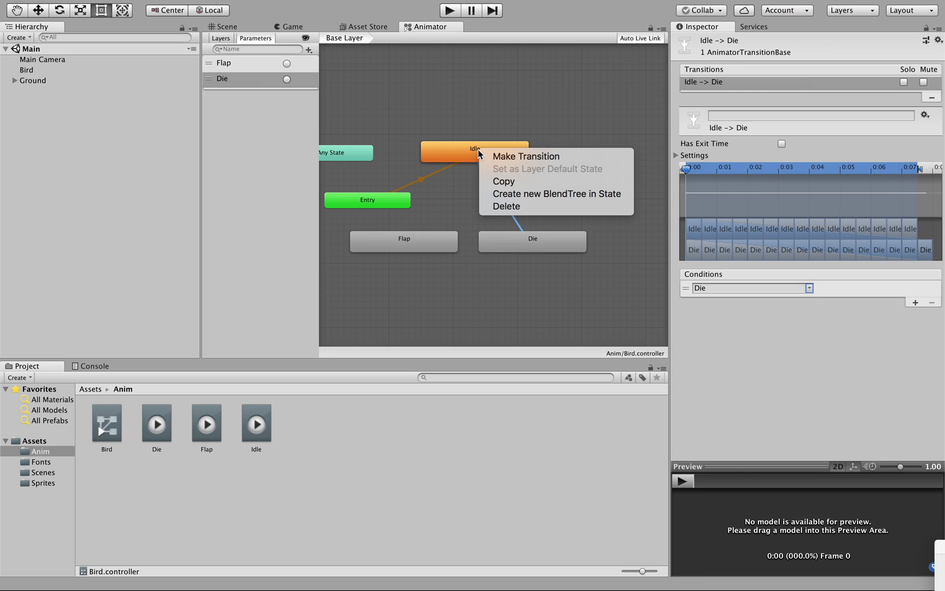
pyautogui.click(498, 156)
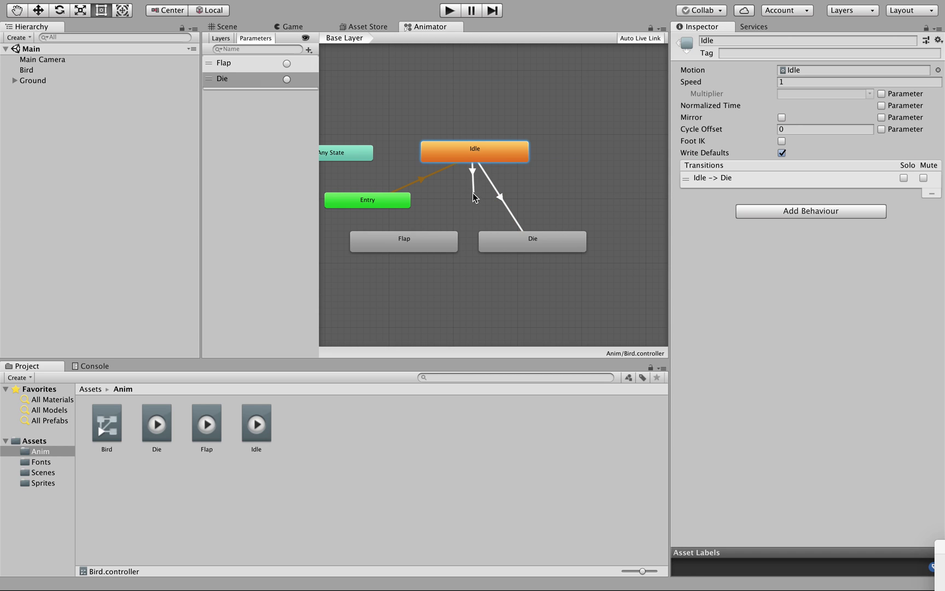
pyautogui.click(405, 247)
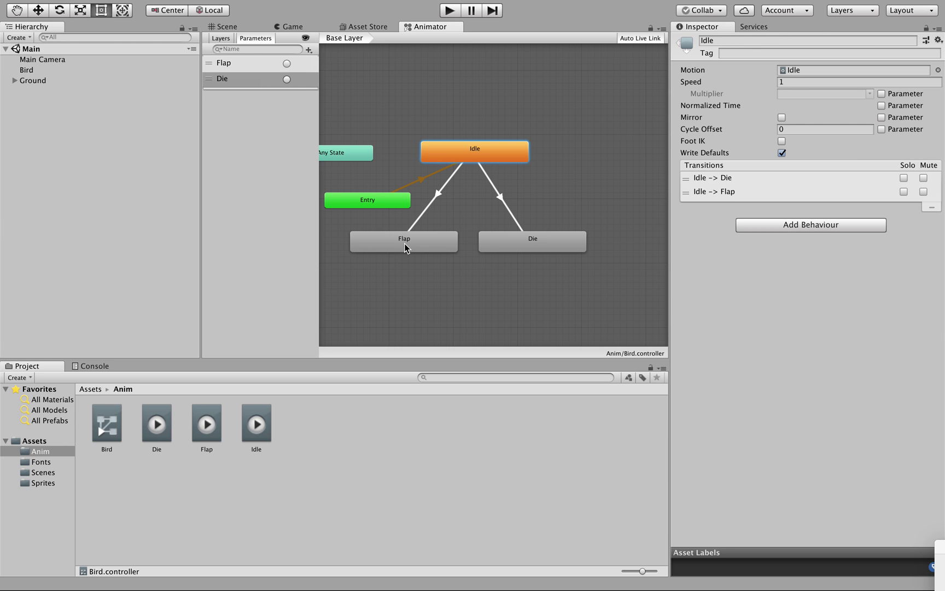
# Turn off Has Exit Time on Idle→Flap and set its condition to the Flap trigger
pyautogui.click(437, 193)
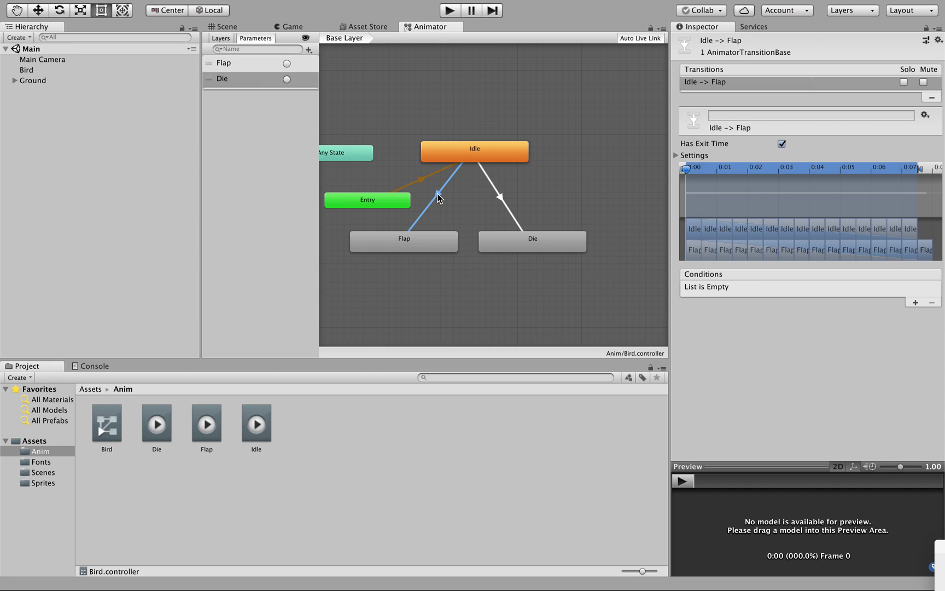
pyautogui.click(782, 143)
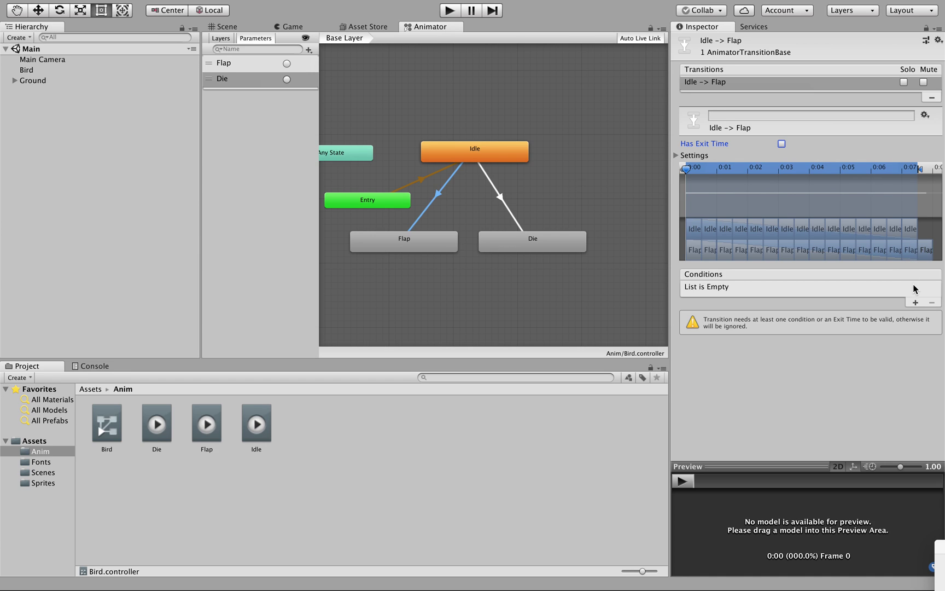
pyautogui.click(915, 301)
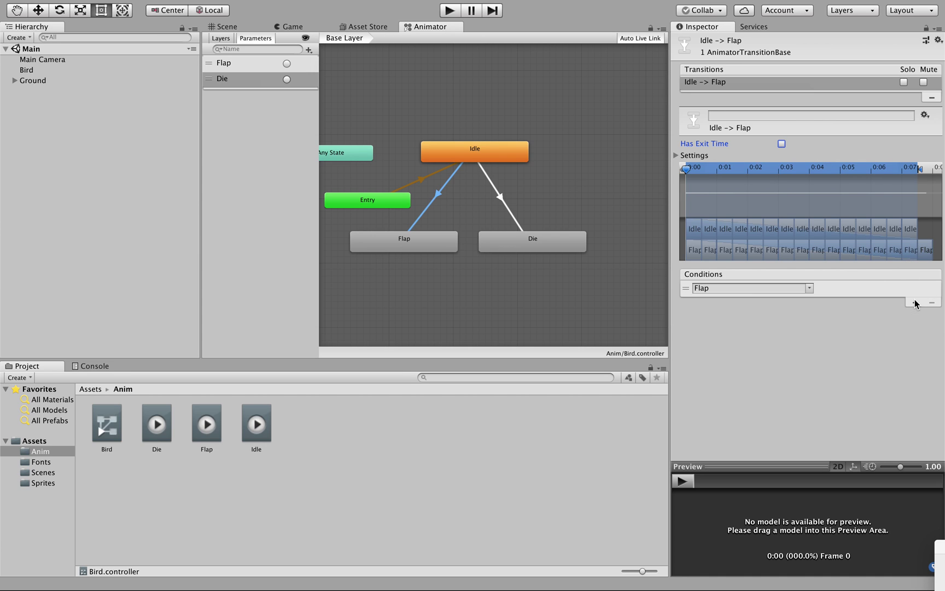
pyautogui.click(809, 288)
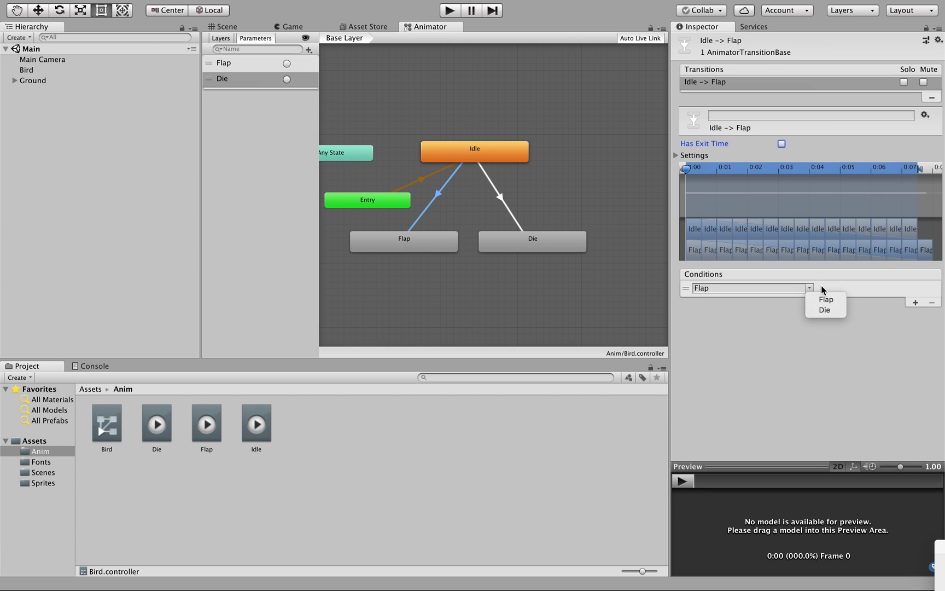
pyautogui.click(832, 300)
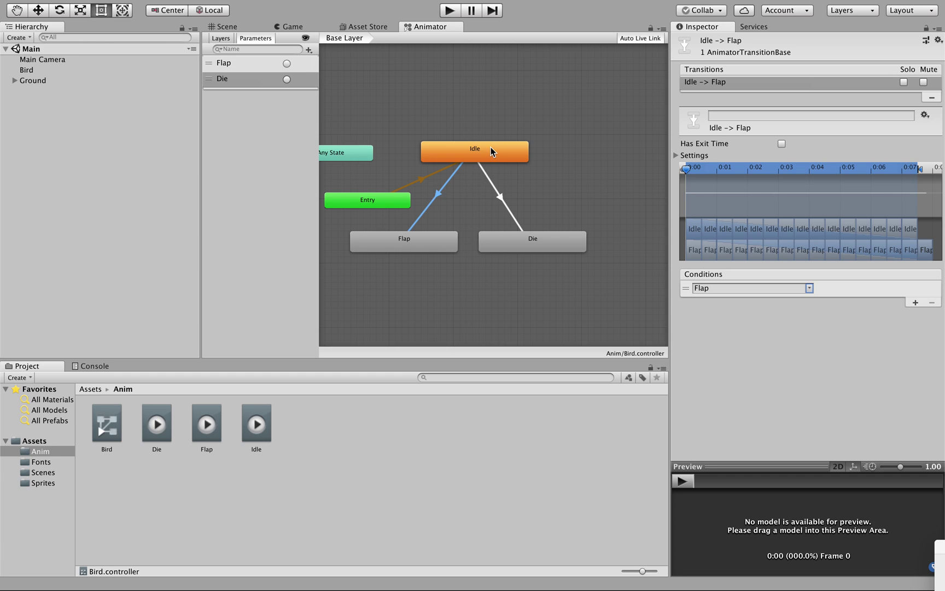
# Add a Flap→Idle transition, leaving exit time on and no conditions
pyautogui.rightClick(426, 241)
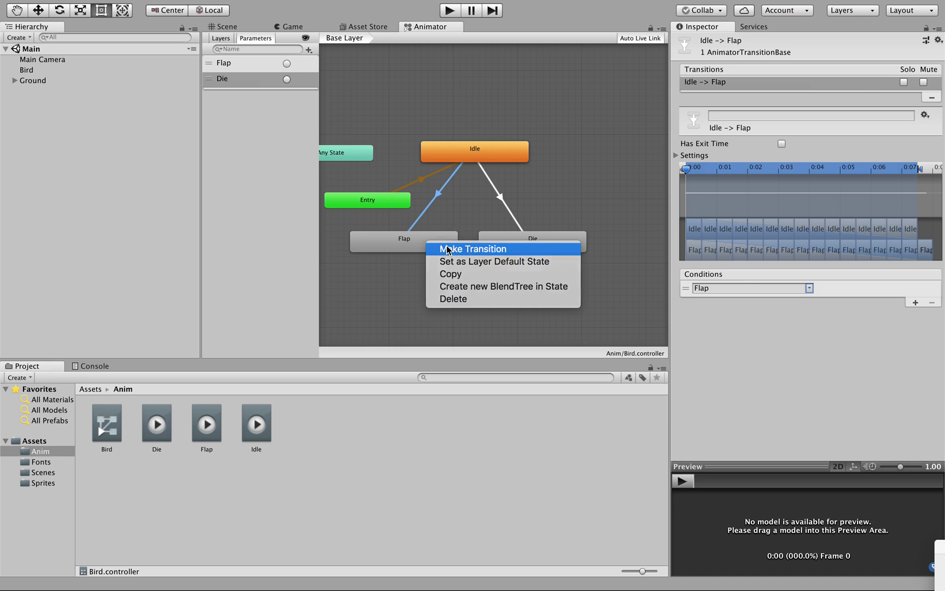
pyautogui.click(445, 248)
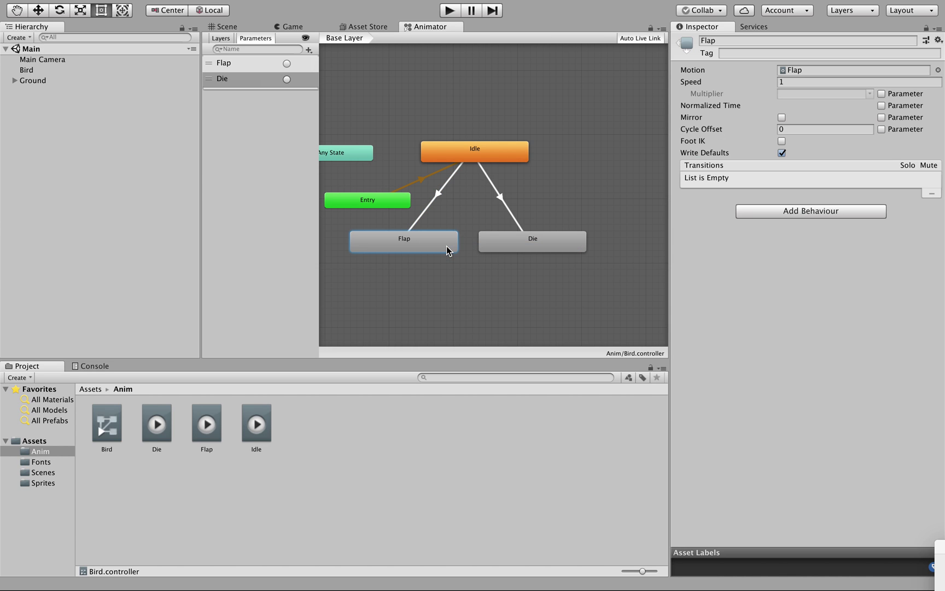
pyautogui.click(484, 154)
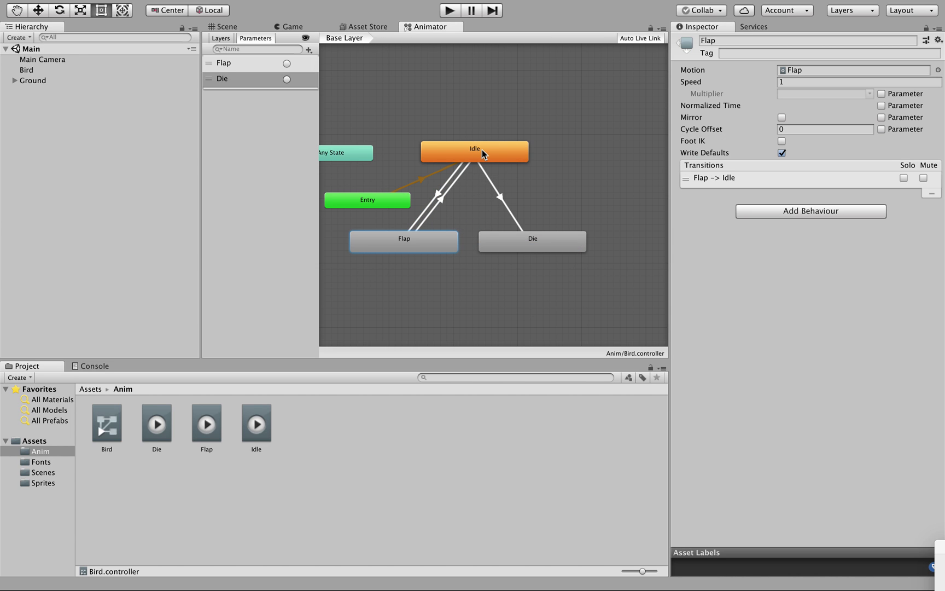
pyautogui.click(442, 202)
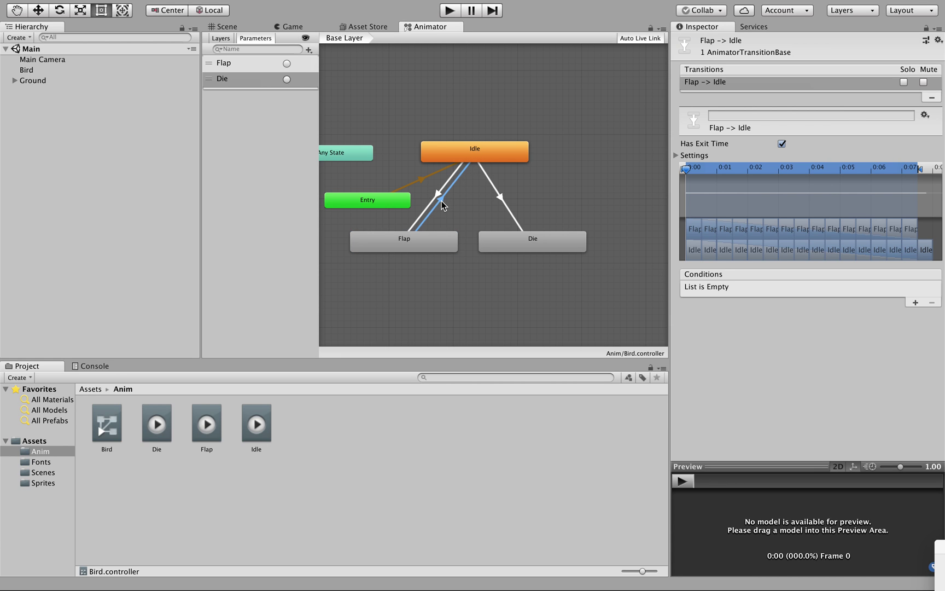
pyautogui.click(436, 195)
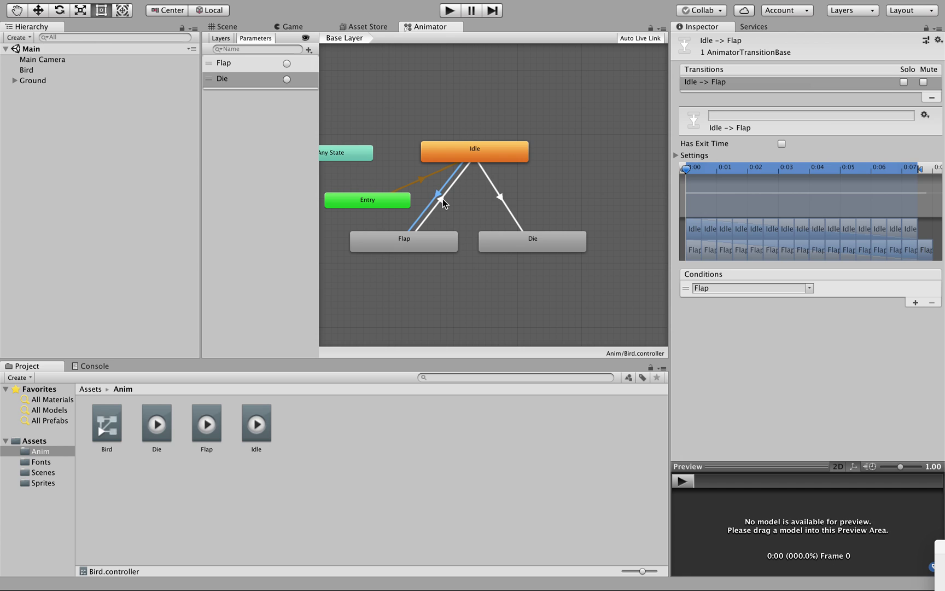
pyautogui.click(441, 200)
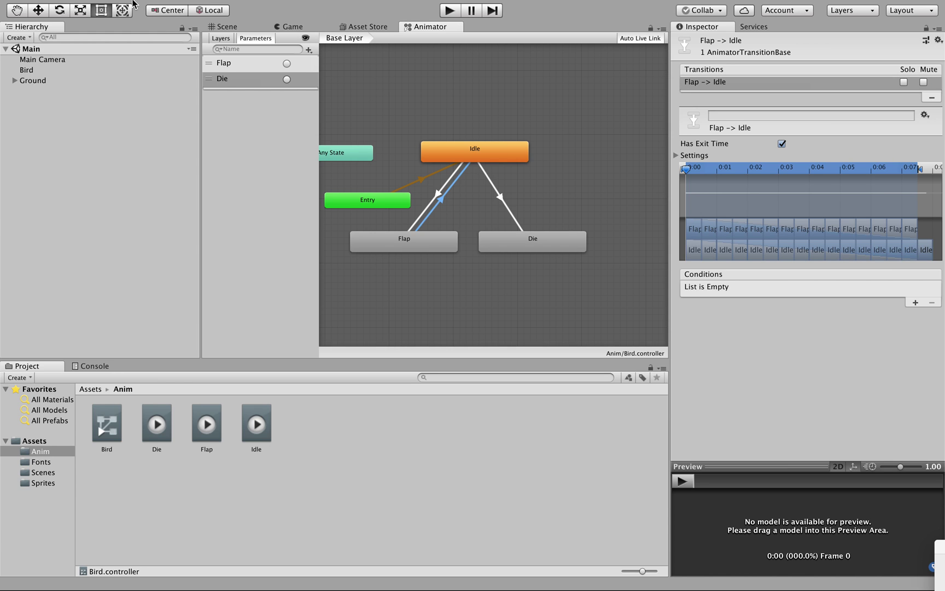
# Save the project and then the Main scene from the File menu
pyautogui.moveTo(134, 2)
pyautogui.click(82, 7)
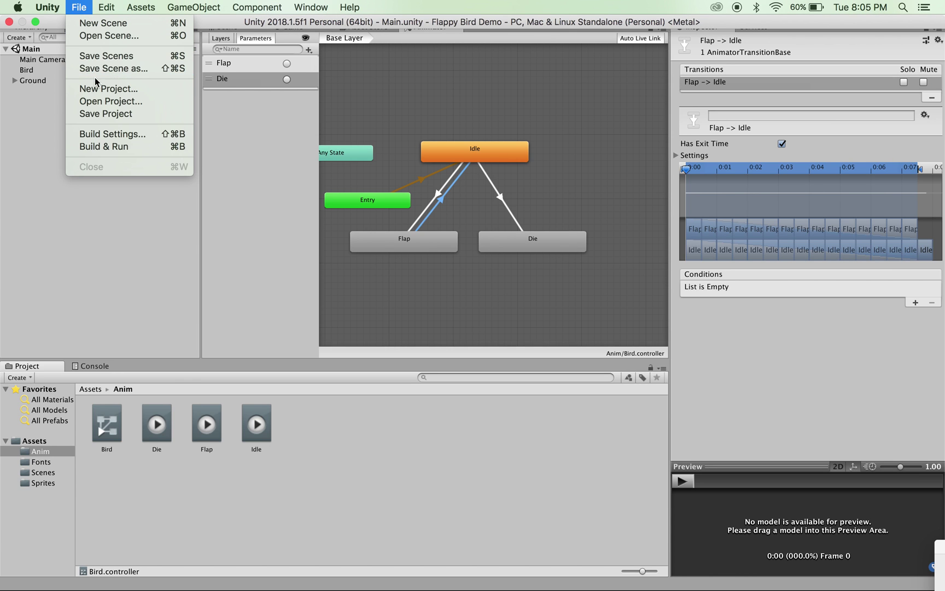
pyautogui.click(101, 113)
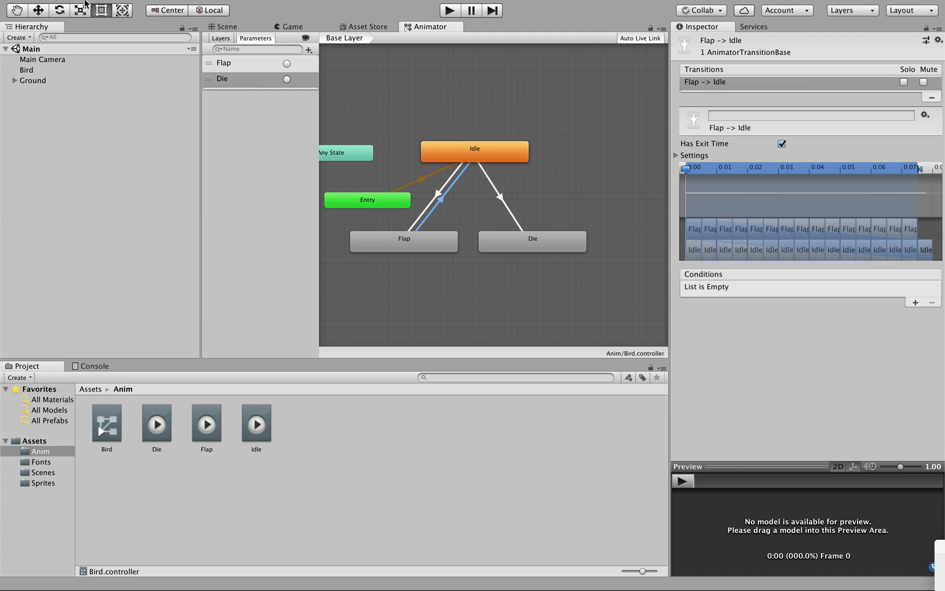
pyautogui.click(82, 7)
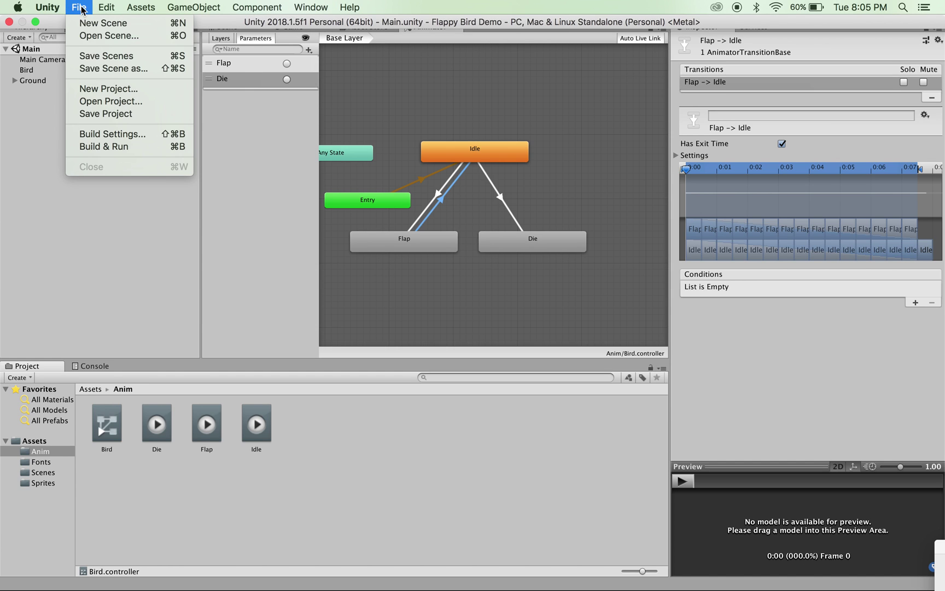
pyautogui.click(95, 57)
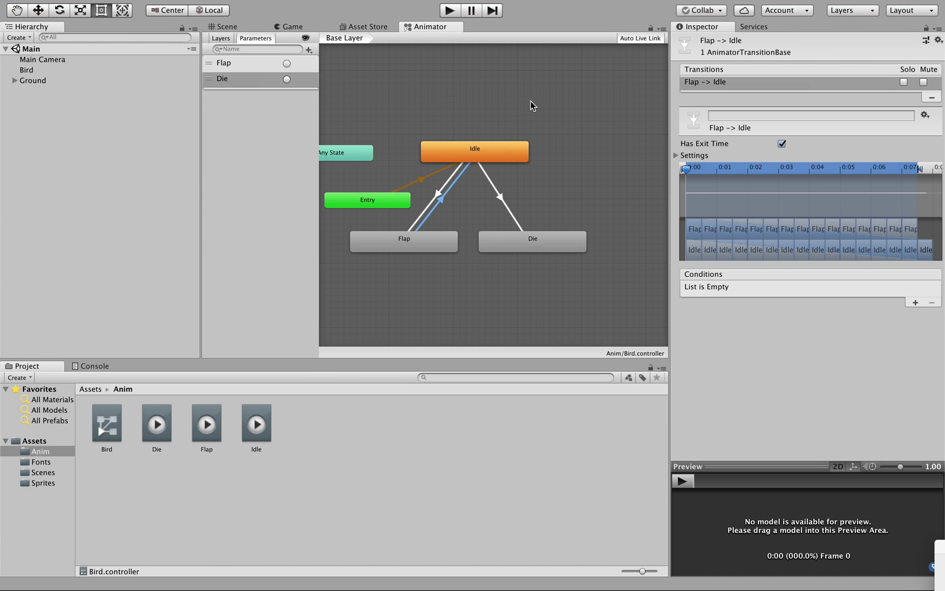